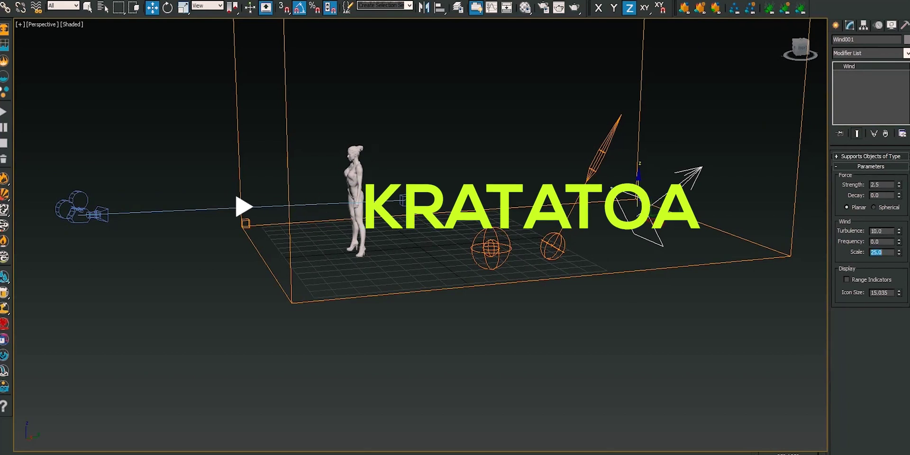
- Open the simulation window of the FumeFX001 container and review its general simulation and output parameters
{"action": "left_click", "coordinate": [798, 63]}
{"action": "left_click_drag", "start_coordinate": [798, 64], "coordinate": [657, 87]}
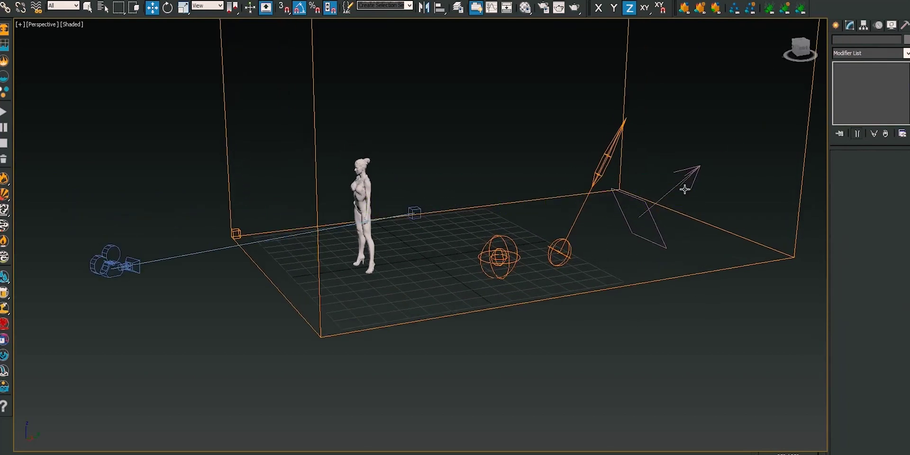
{"action": "left_click", "coordinate": [801, 189]}
{"action": "left_click", "coordinate": [860, 170]}
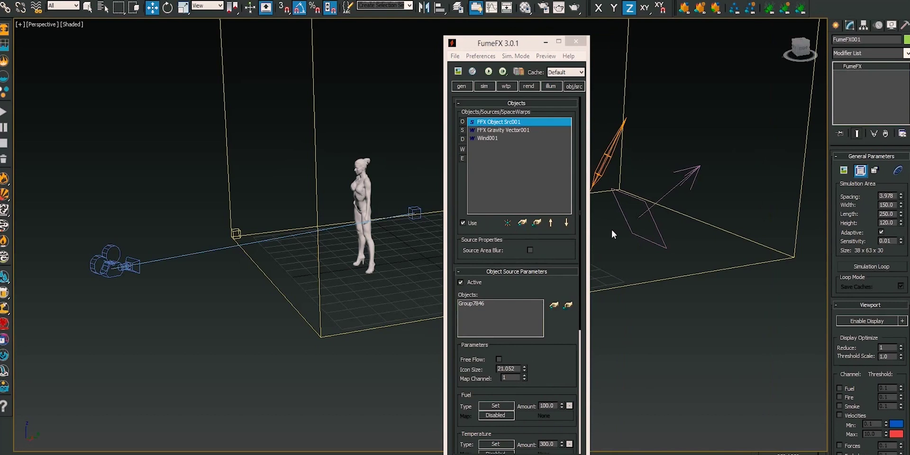
{"action": "left_click", "coordinate": [461, 86]}
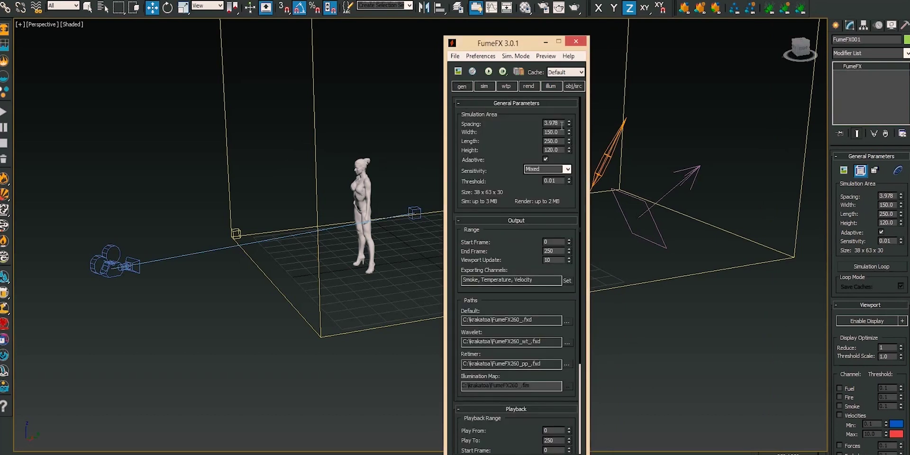
- Close the FumeFX window and show the scene through Camera001 with safe frames displayed
{"action": "left_click", "coordinate": [576, 41]}
{"action": "left_click", "coordinate": [484, 90]}
{"action": "key", "text": "c"}
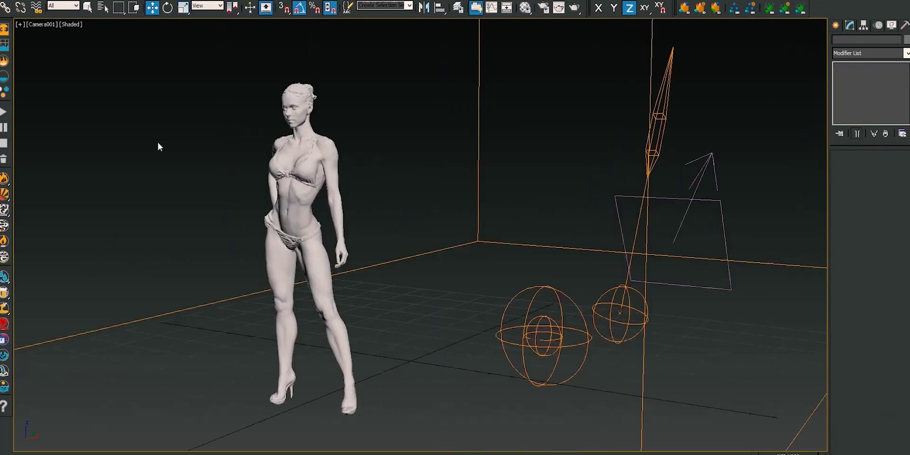
{"action": "key", "text": "F10"}
{"action": "left_click", "coordinate": [297, 5]}
{"action": "left_click", "coordinate": [40, 24]}
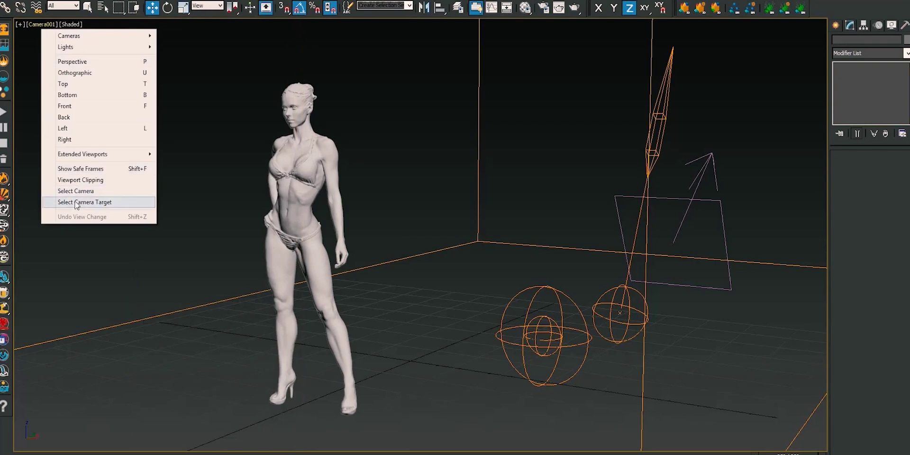
{"action": "left_click", "coordinate": [78, 169]}
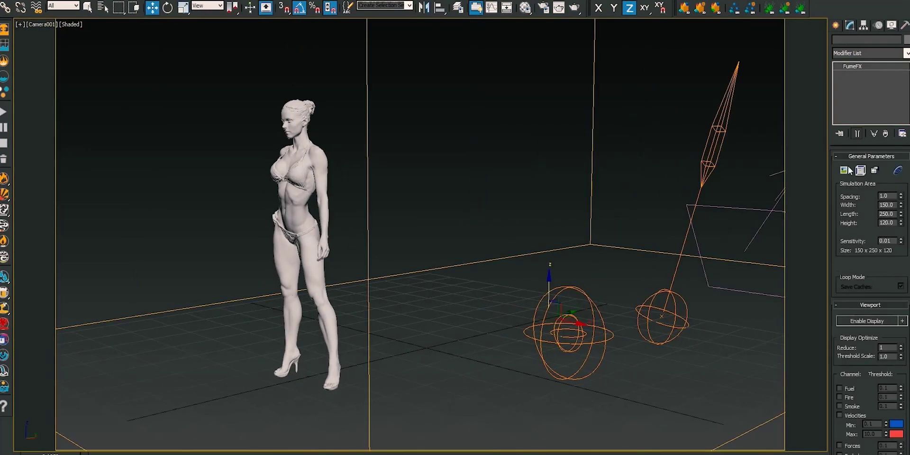
- Reopen the simulation window of the FumeFX container around the figure
{"action": "left_click", "coordinate": [843, 170]}
{"action": "left_click", "coordinate": [676, 51]}
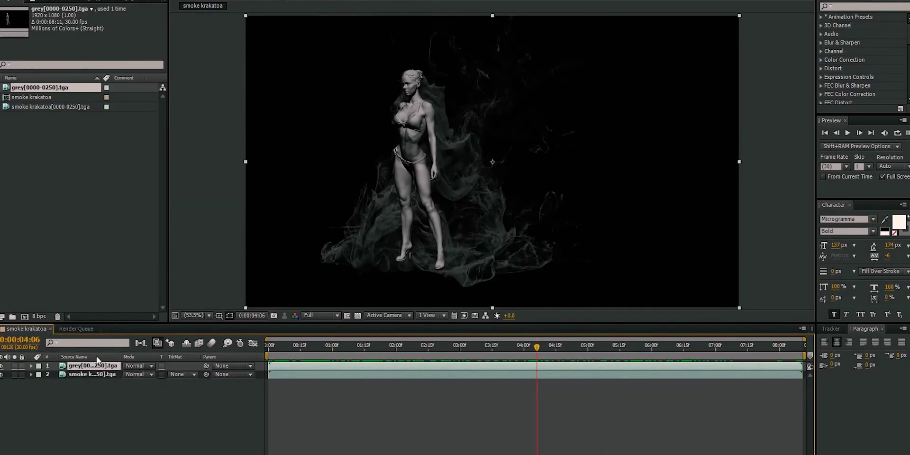
- In After Effects, set the blending mode of the grey[0000-0250].tga layer to Classic Color Dodge
{"action": "left_click", "coordinate": [138, 365]}
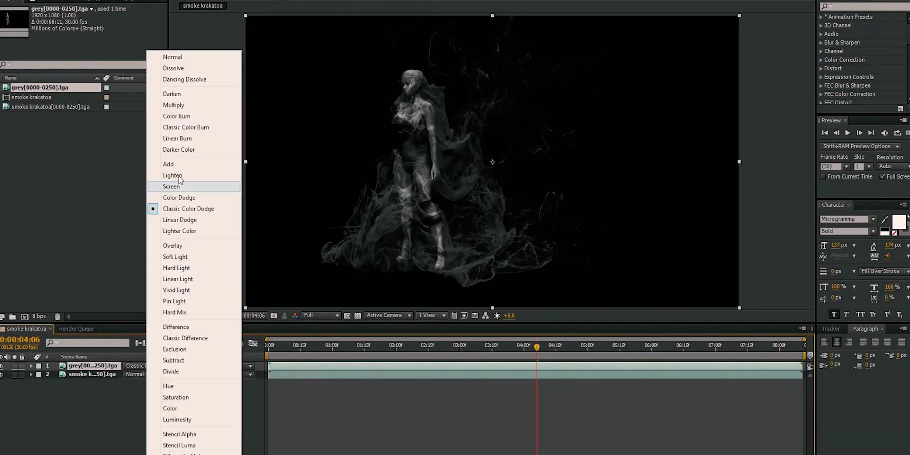
{"action": "left_click", "coordinate": [166, 213]}
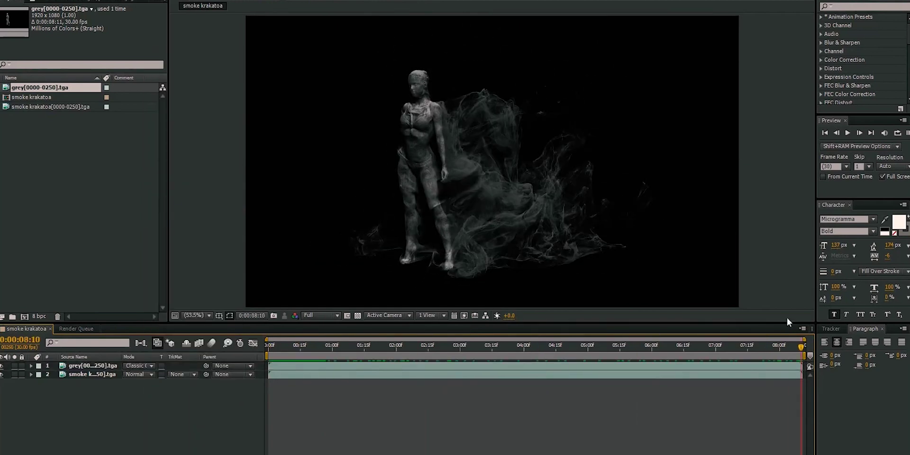
{"action": "key", "text": "ctrl+Down"}
{"action": "key", "text": "t"}
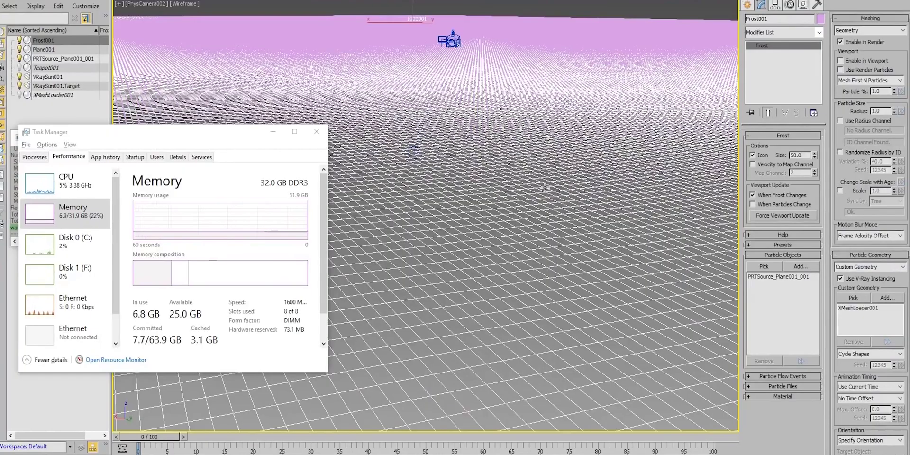
- In 3ds Max, render the PhysCamera002 view of the Frost particles and inspect the image in the V-Ray frame buffer
{"action": "key", "text": "shift+q"}
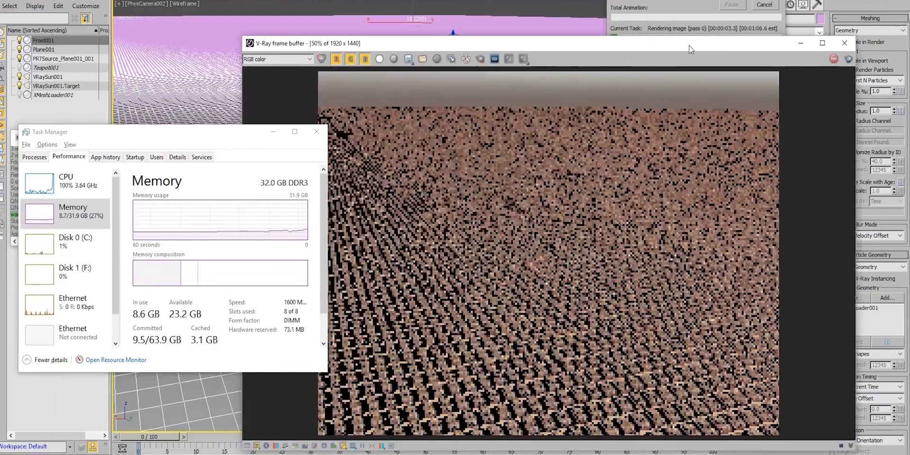
{"action": "left_click_drag", "start_coordinate": [637, 51], "coordinate": [671, 81]}
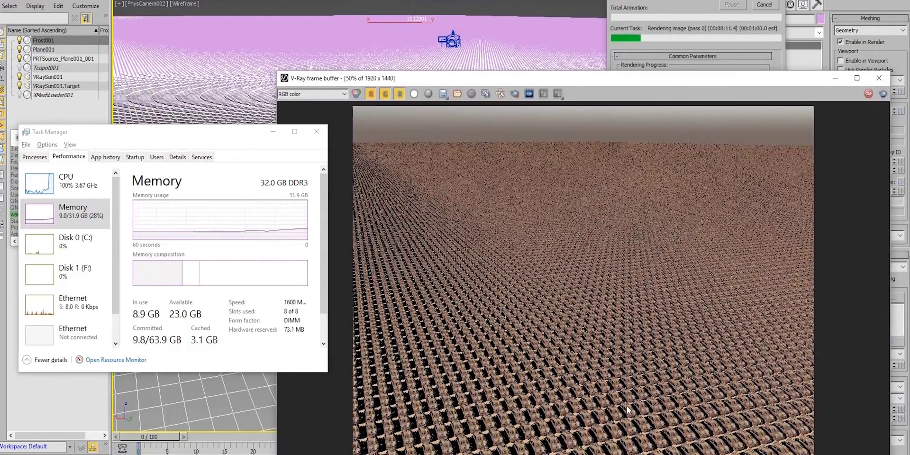
{"action": "scroll", "coordinate": [619, 424], "scroll_direction": "up", "scroll_amount": 1}
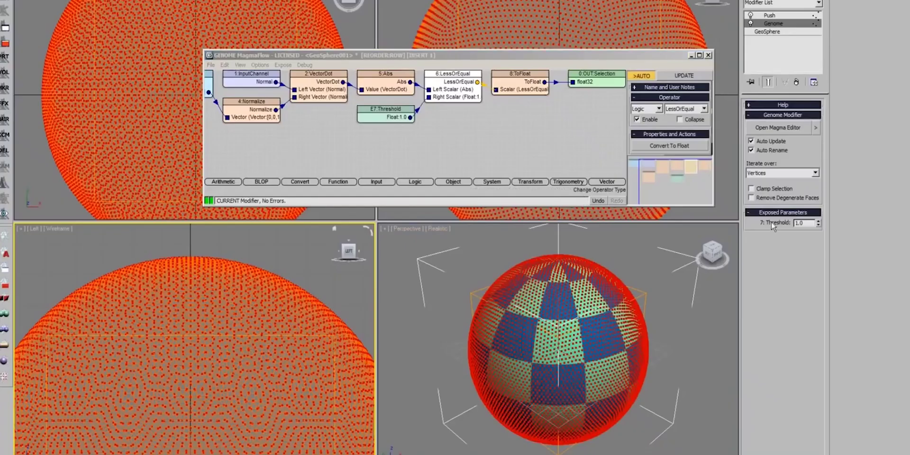
- Insert a Switch operator before the Selection output in the Genome flow, with Abs as If False and an exposed integer input as Boolean
{"action": "left_click", "coordinate": [543, 173]}
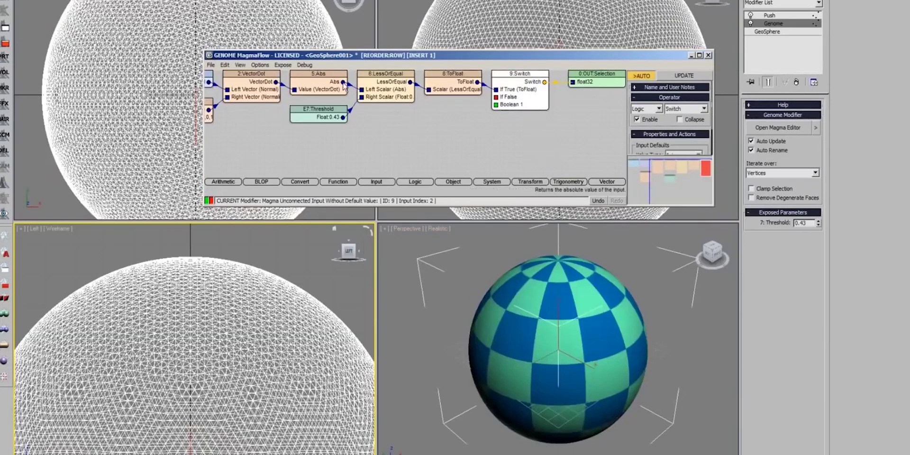
{"action": "left_click_drag", "start_coordinate": [498, 101], "coordinate": [496, 97]}
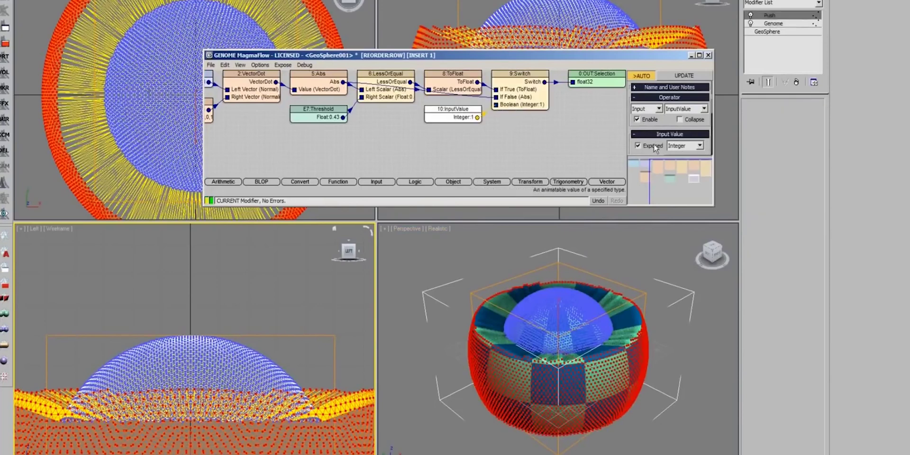
{"action": "left_click", "coordinate": [794, 234]}
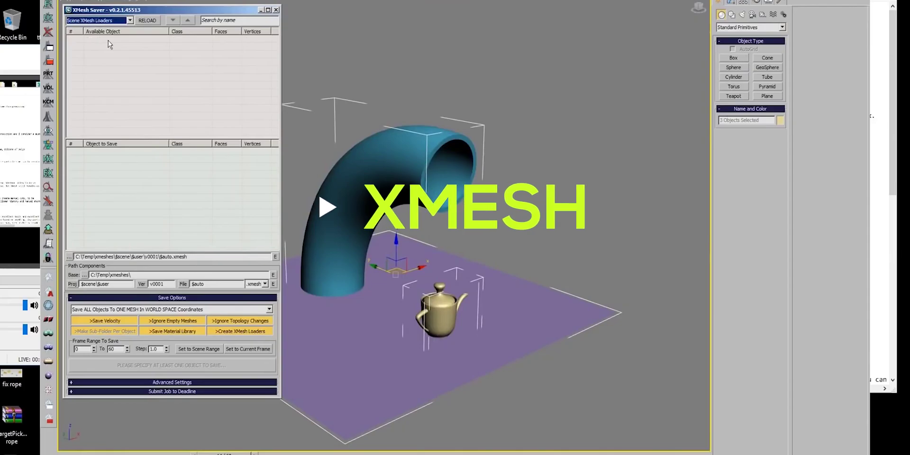
- List the Selected Geometry as objects to save in XMesh Saver and open the advanced option for handling source objects
{"action": "left_click", "coordinate": [273, 283]}
{"action": "left_click", "coordinate": [520, 265]}
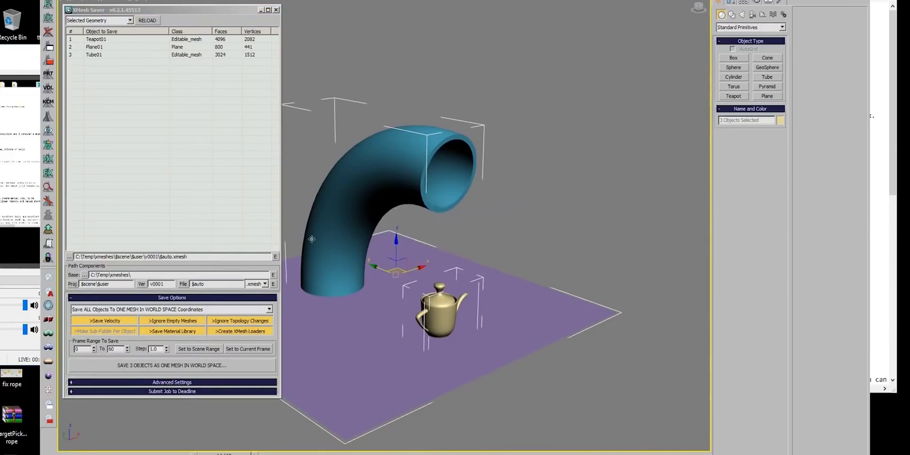
{"action": "left_click", "coordinate": [142, 382]}
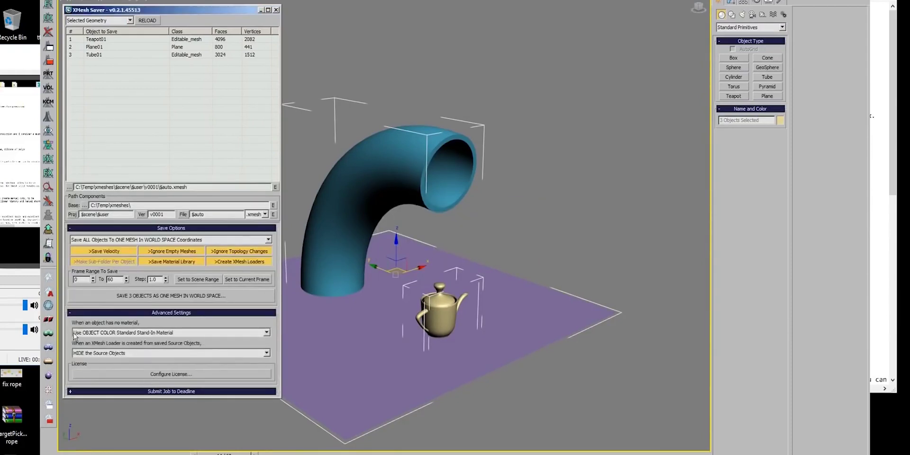
{"action": "left_click", "coordinate": [96, 359]}
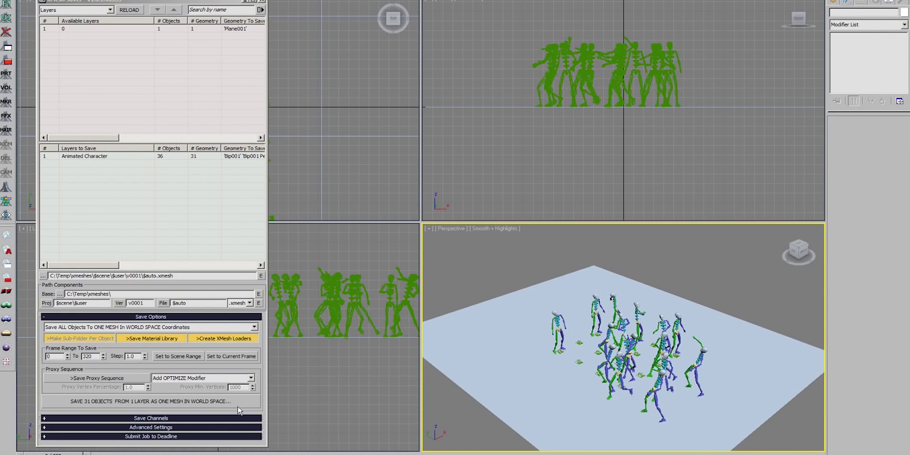
- Select a skeleton's XMesh loader in the crowd and inspect the saved sequence files in the v0001 folder
{"action": "left_click", "coordinate": [561, 320]}
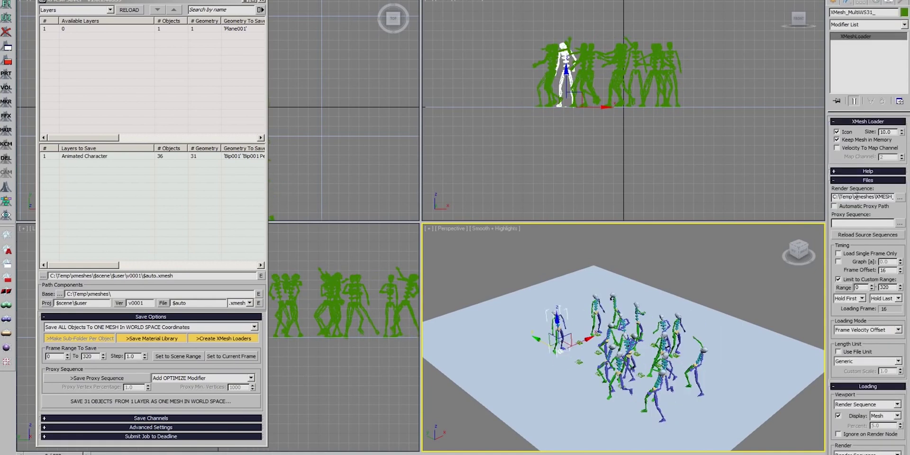
{"action": "key", "text": "alt+Tab"}
{"action": "left_click_drag", "start_coordinate": [827, 104], "coordinate": [805, 54]}
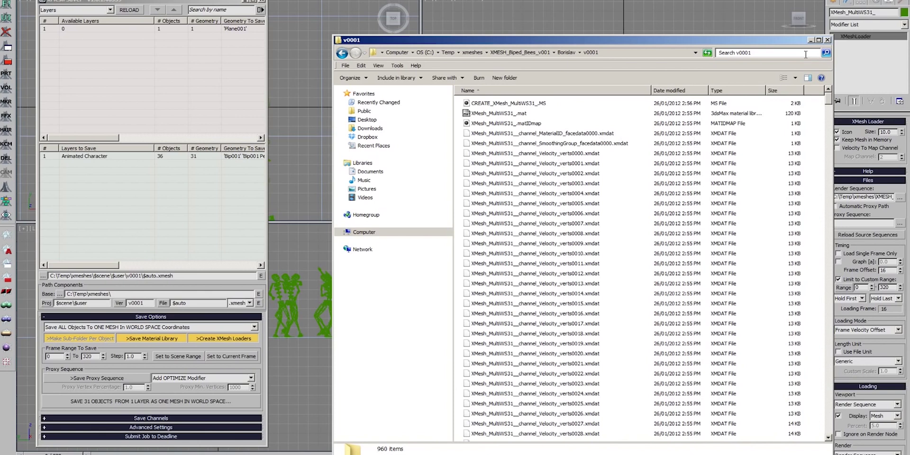
{"action": "left_click", "coordinate": [772, 21]}
- Start a new empty scene and create a Thinkbox XMeshLoader in the perspective view that loads the saved skeleton sequence
{"action": "key", "text": "alt+f"}
{"action": "left_click", "coordinate": [9, 28]}
{"action": "left_click", "coordinate": [441, 259]}
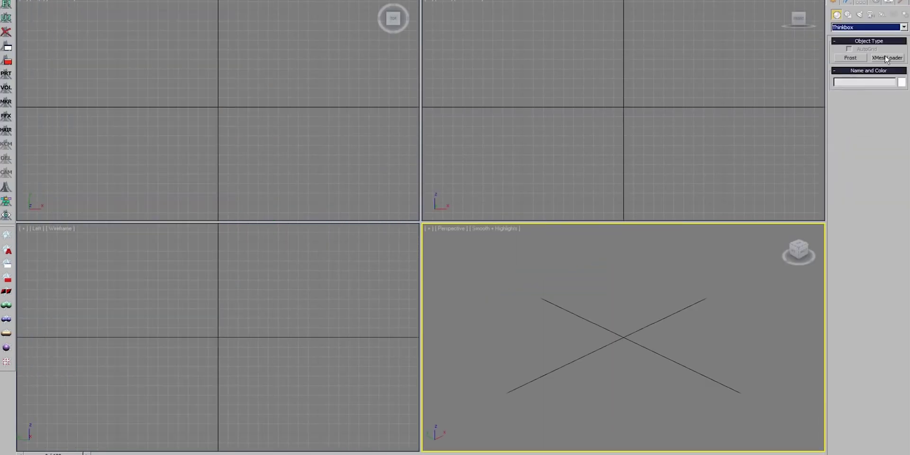
{"action": "left_click", "coordinate": [885, 58]}
{"action": "left_click", "coordinate": [899, 173]}
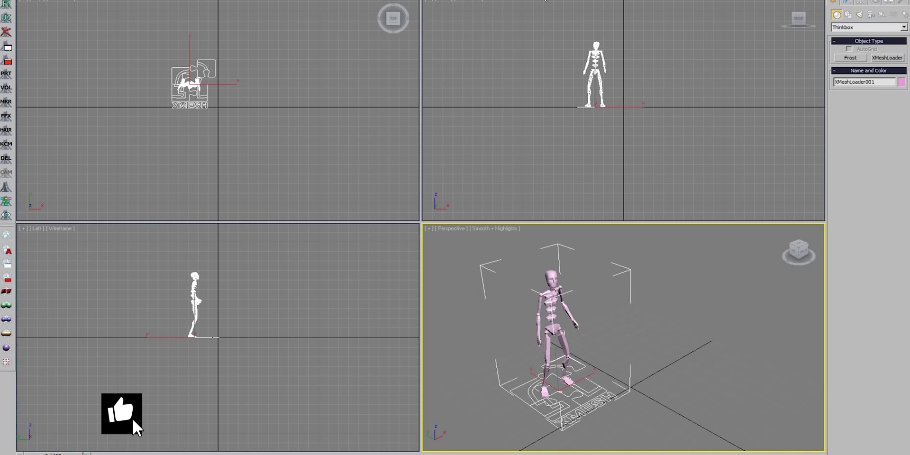
- Open the XMesh_MultiWS31_.mat material library and assign its XMesh_MultiMaterial to the loaded skeleton
{"action": "key", "text": "m"}
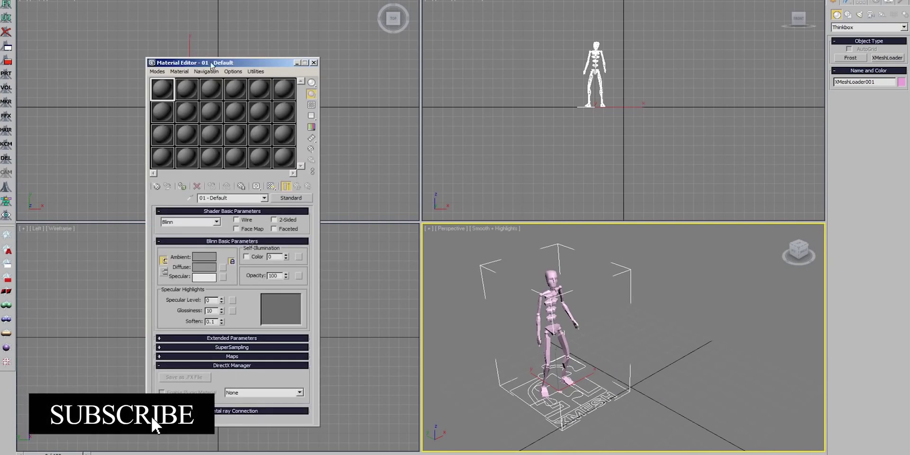
{"action": "left_click", "coordinate": [258, 193]}
{"action": "left_click", "coordinate": [346, 95]}
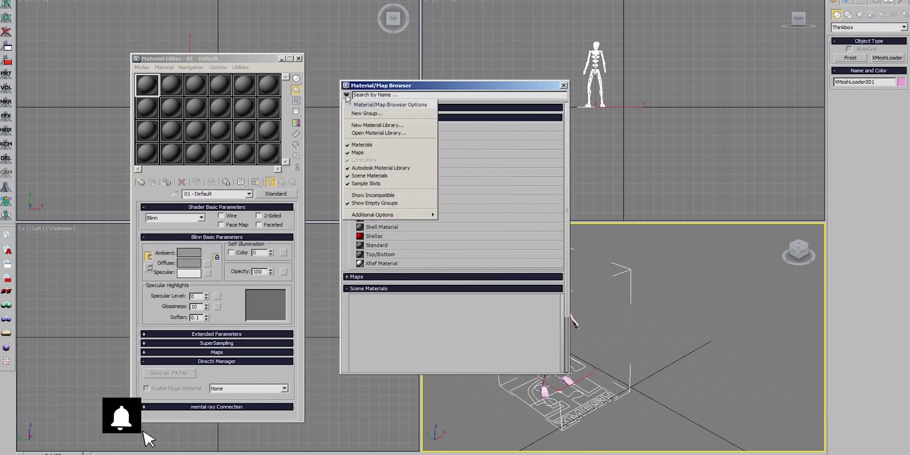
{"action": "left_click", "coordinate": [371, 133]}
{"action": "double_click", "coordinate": [458, 152]}
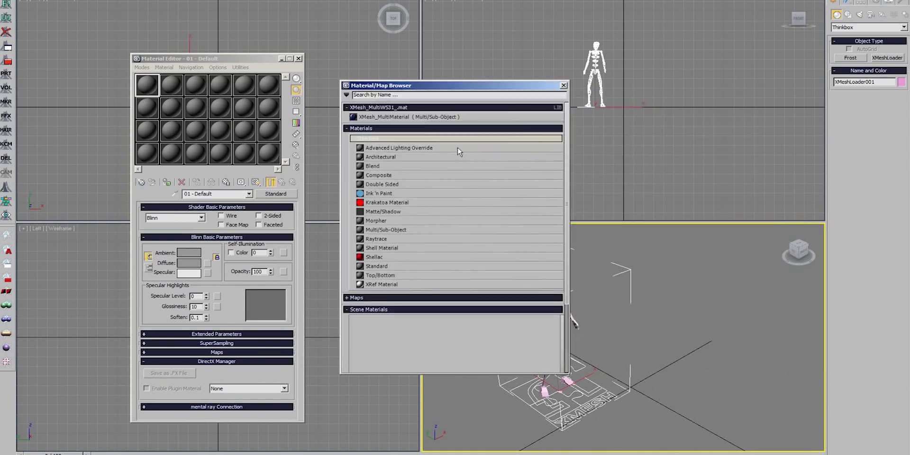
{"action": "left_click", "coordinate": [562, 85]}
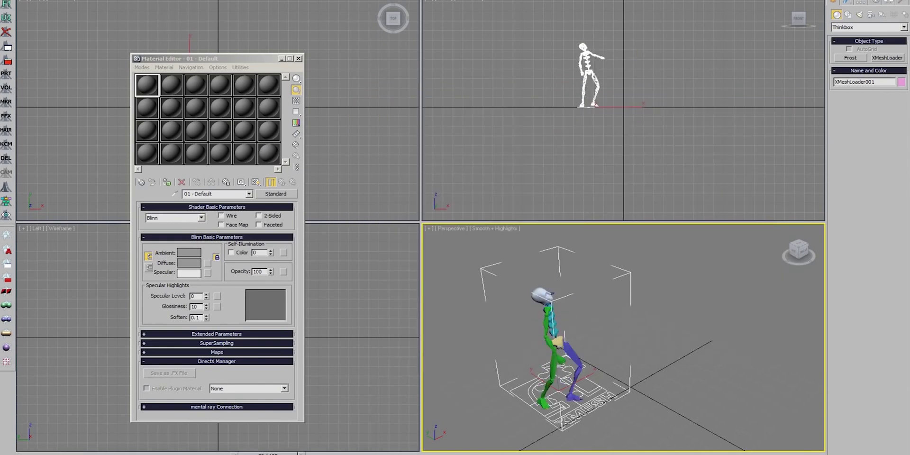
- Add two more skeleton loaders to the perspective view by running CREATE_XMesh_MultiWS31_.MS from the v0001 folder
{"action": "left_click_drag", "start_coordinate": [580, 363], "coordinate": [550, 350]}
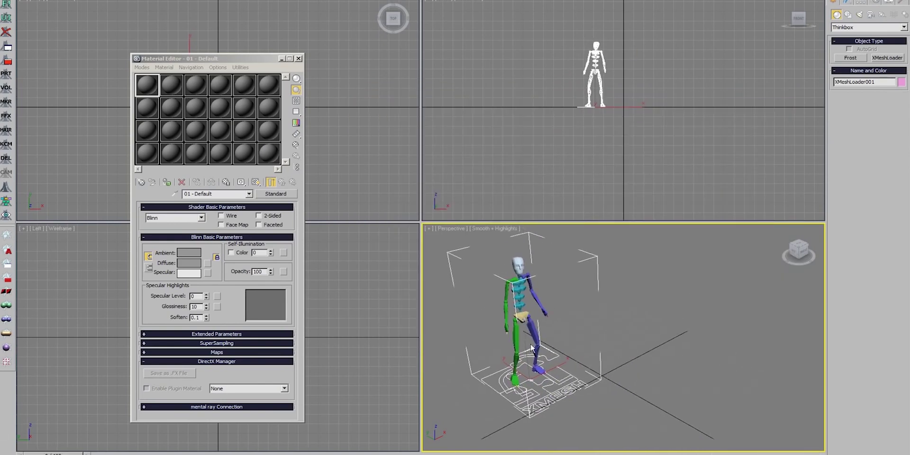
{"action": "key", "text": "alt+Tab"}
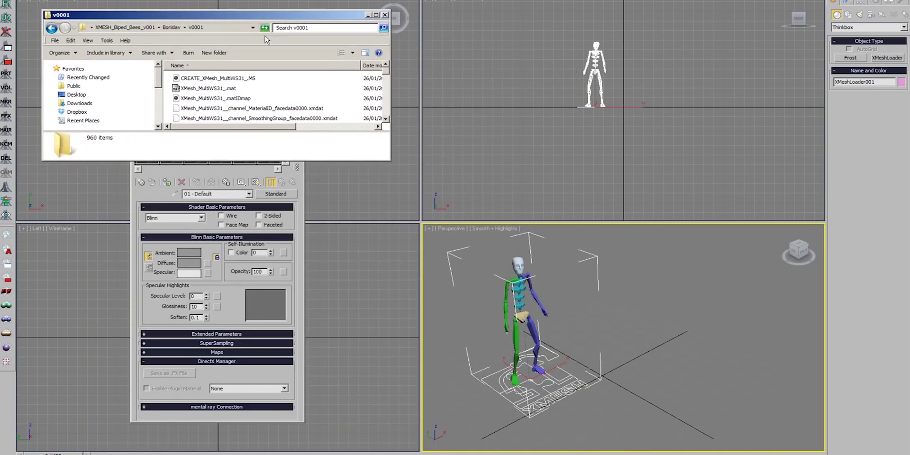
{"action": "left_click_drag", "start_coordinate": [218, 78], "coordinate": [686, 349]}
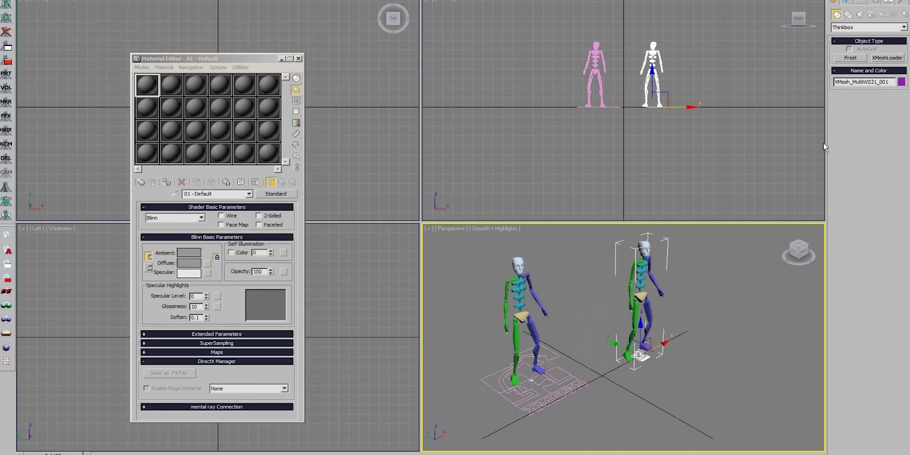
{"action": "key", "text": "alt+Tab"}
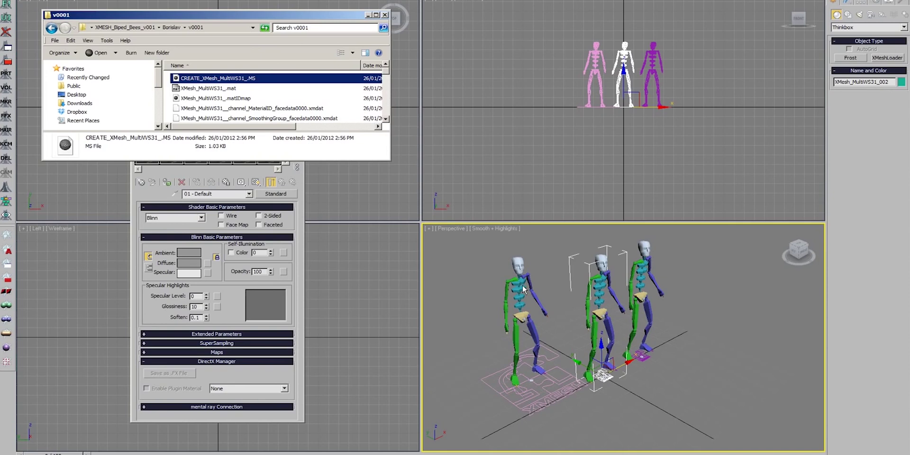
- Delete the original XMeshLoader001 skeleton with the large icon and close the Material Editor
{"action": "key", "text": "Delete"}
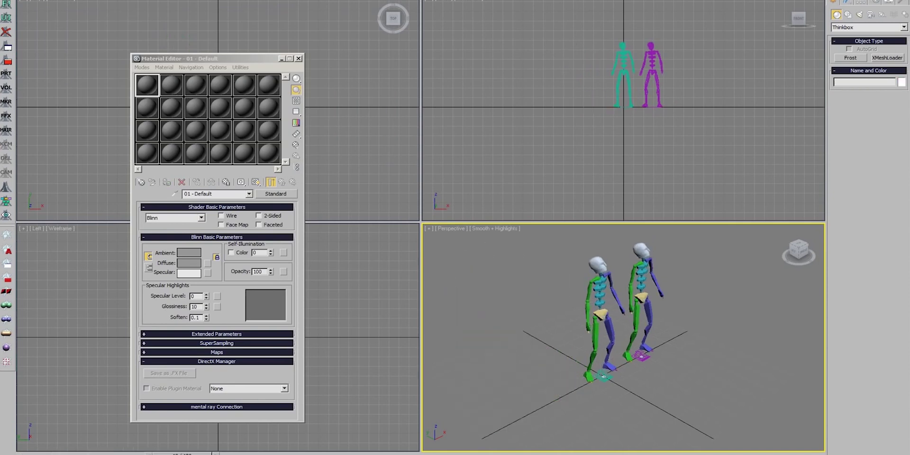
{"action": "key", "text": "m"}
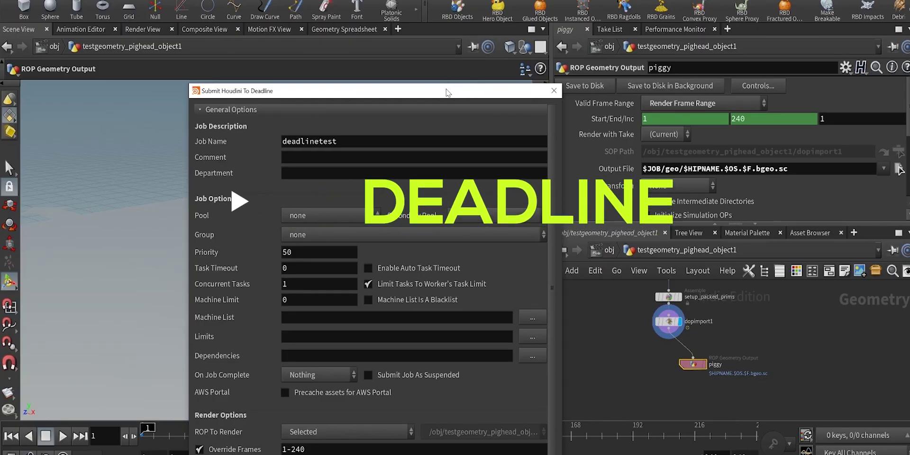
- Set the Deadline submission of the piggy output to render the Selected ROP with the frame override 1-120
{"action": "left_click_drag", "start_coordinate": [475, 91], "coordinate": [489, 38]}
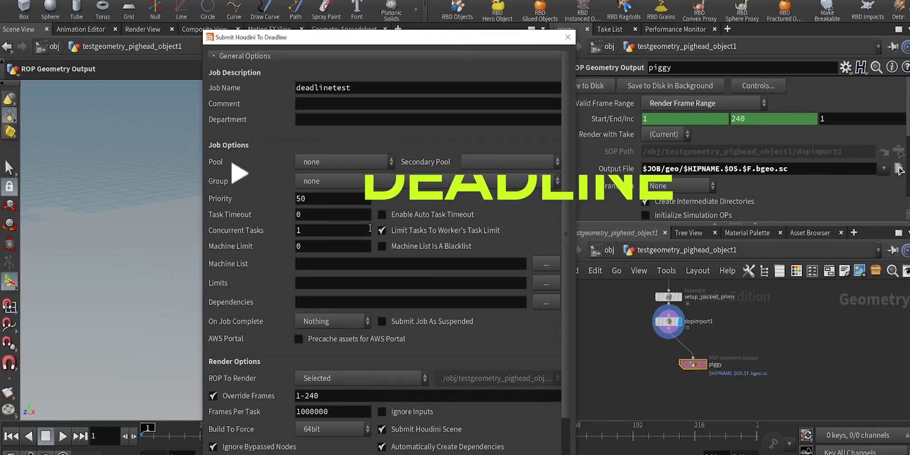
{"action": "double_click", "coordinate": [349, 412]}
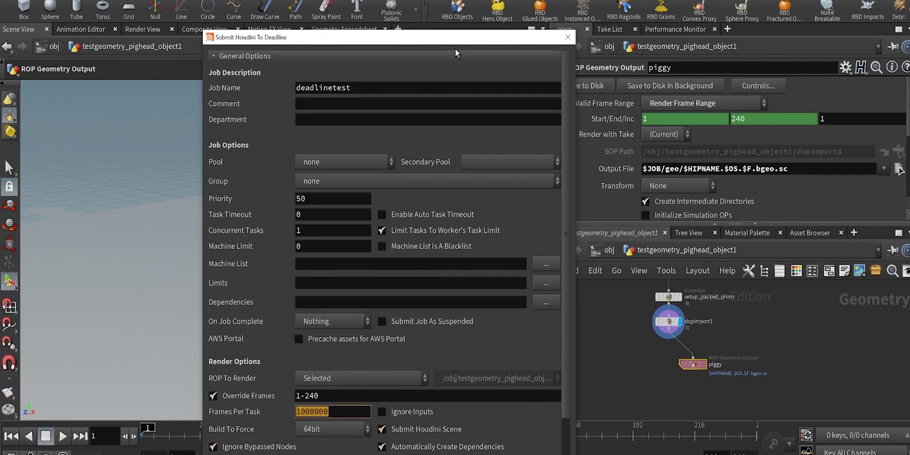
{"action": "left_click_drag", "start_coordinate": [455, 49], "coordinate": [434, 0]}
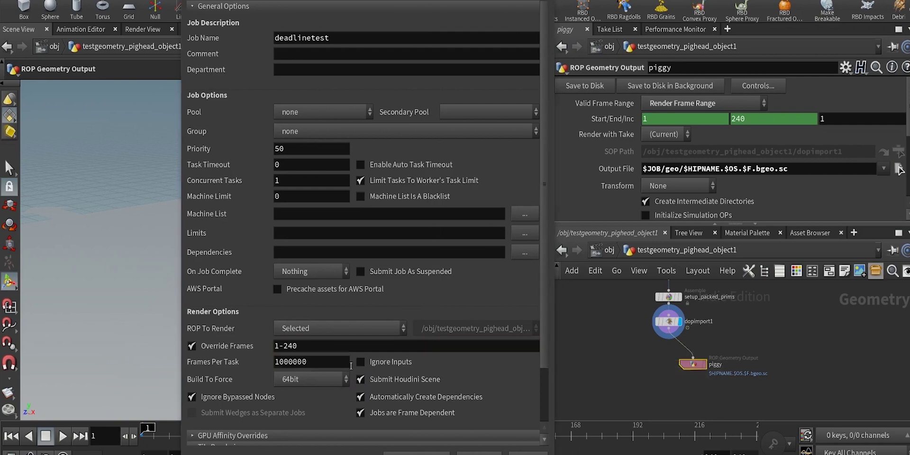
{"action": "left_click", "coordinate": [303, 328]}
{"action": "left_click", "coordinate": [302, 355]}
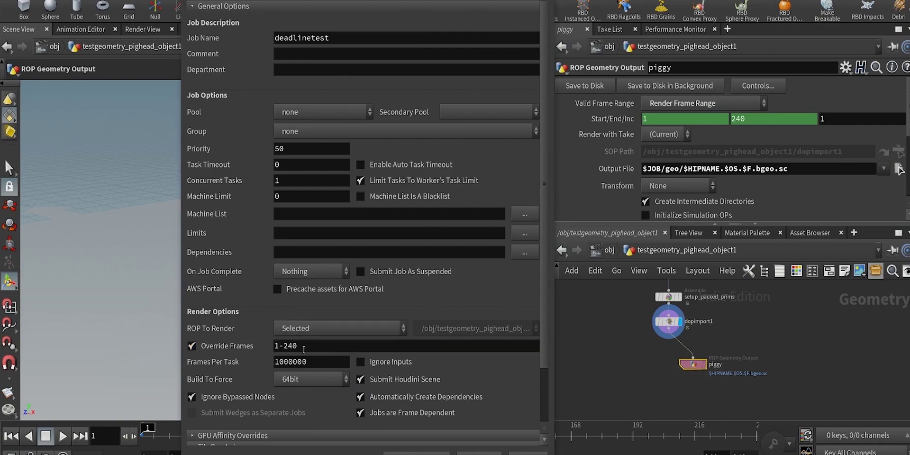
{"action": "left_click", "coordinate": [313, 349]}
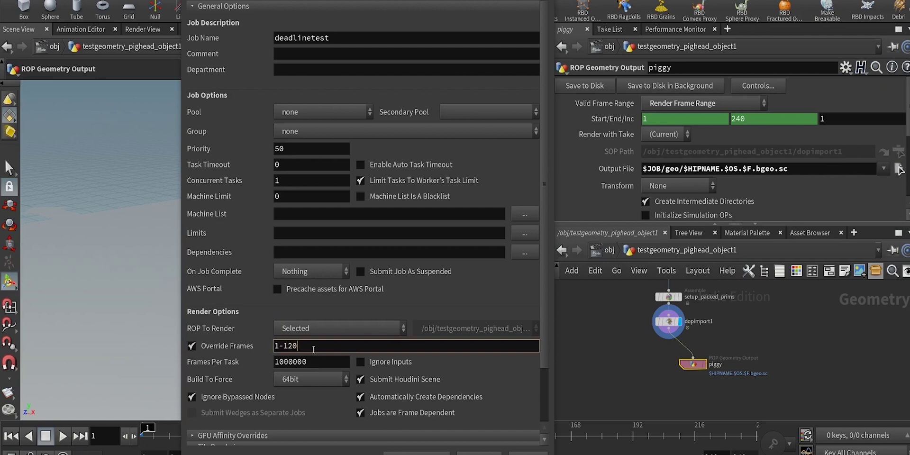
{"action": "key", "text": "Return"}
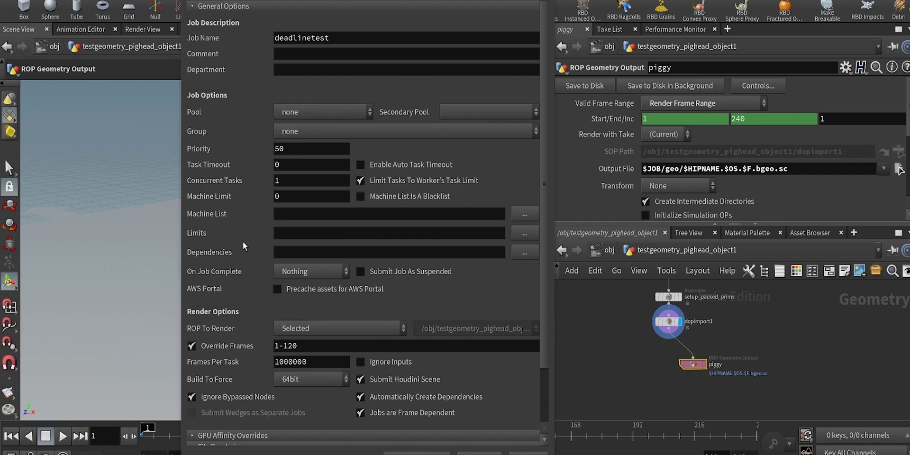
{"action": "double_click", "coordinate": [335, 149]}
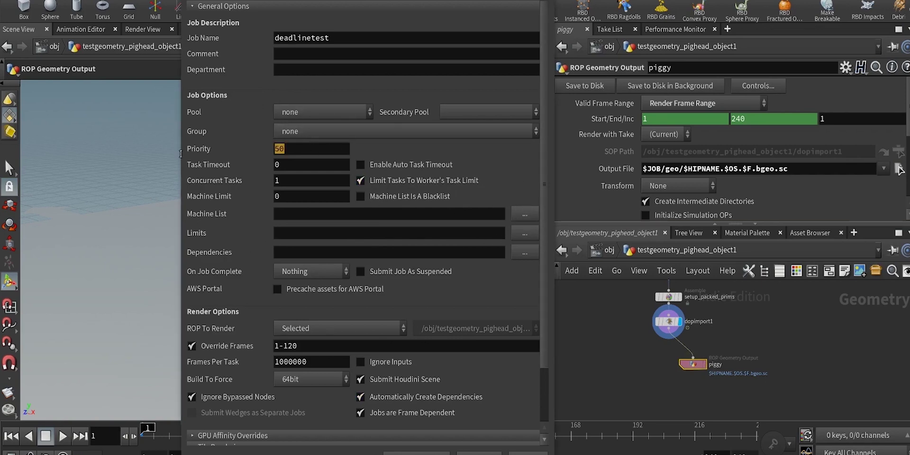
{"action": "double_click", "coordinate": [302, 148]}
{"action": "left_click", "coordinate": [311, 152]}
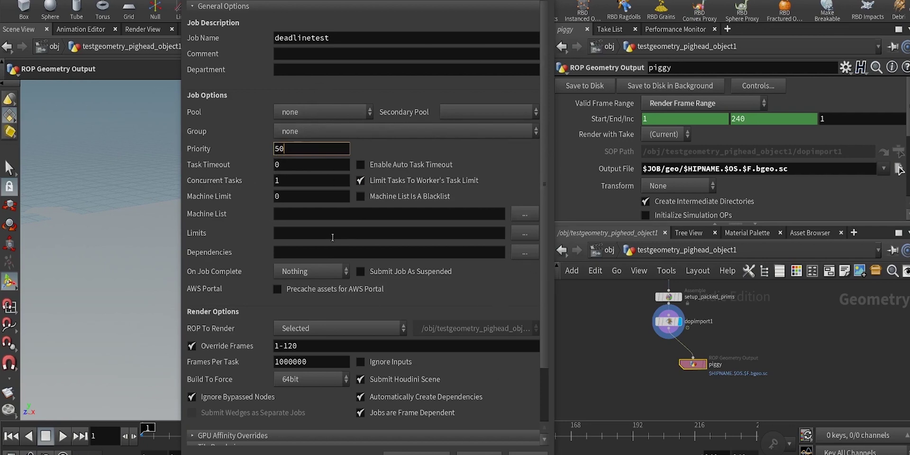
{"action": "double_click", "coordinate": [291, 180]}
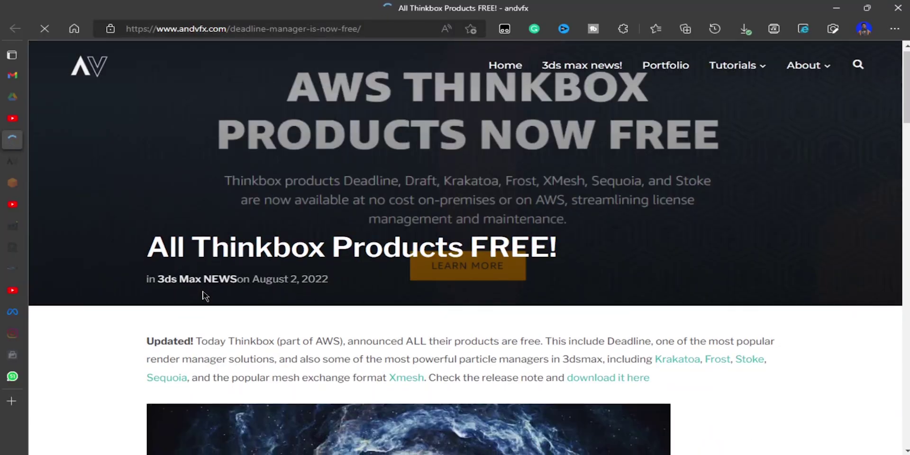
- Switch to the browser, follow the download link in the andvfx article on free Thinkbox products, and start creating a new AWS account
{"action": "scroll", "coordinate": [205, 296], "scroll_direction": "down", "scroll_amount": 4}
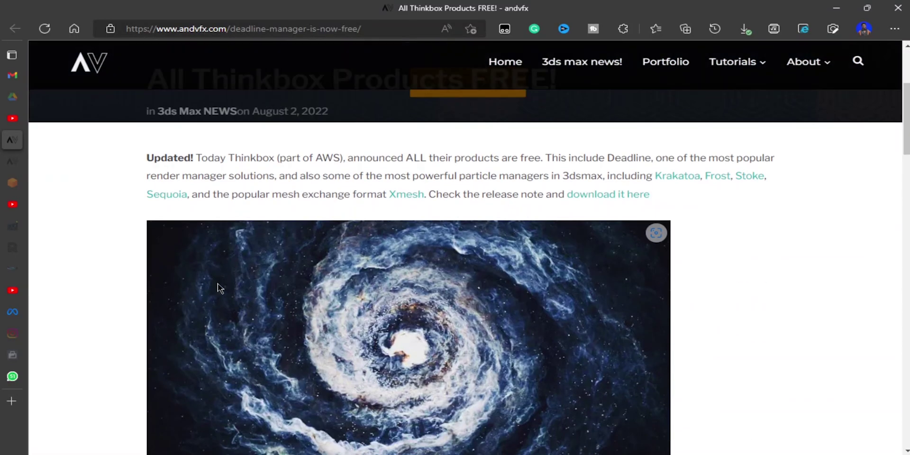
{"action": "left_click", "coordinate": [587, 194]}
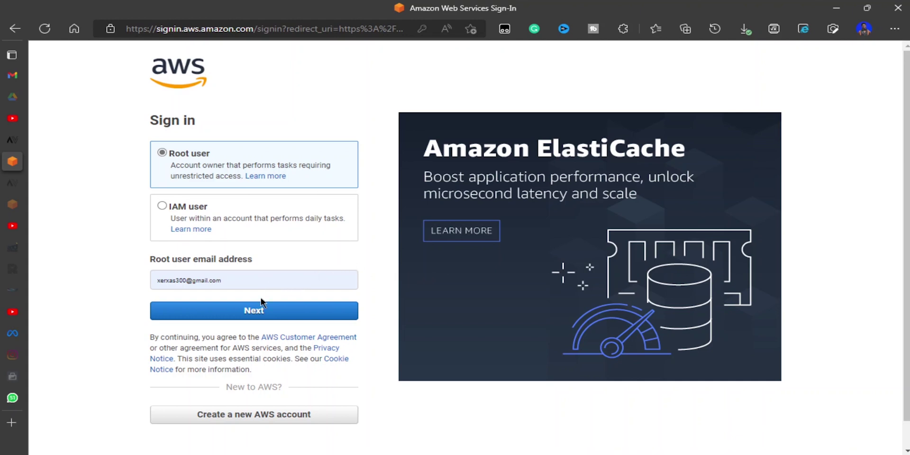
{"action": "scroll", "coordinate": [264, 322], "scroll_direction": "down", "scroll_amount": 1}
{"action": "left_click", "coordinate": [264, 388]}
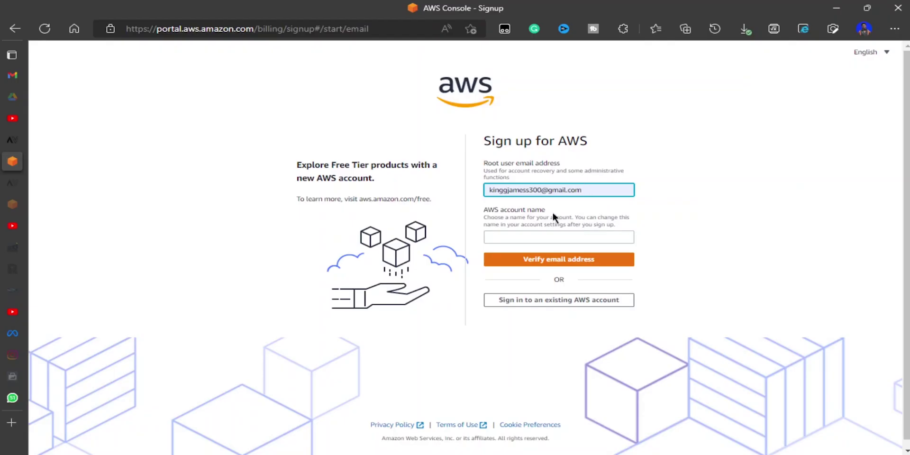
- Enter the AWS account name, request the e-mail verification, and submit the received verification code
{"action": "left_click", "coordinate": [546, 238]}
{"action": "type", "text": "gmail.com"}
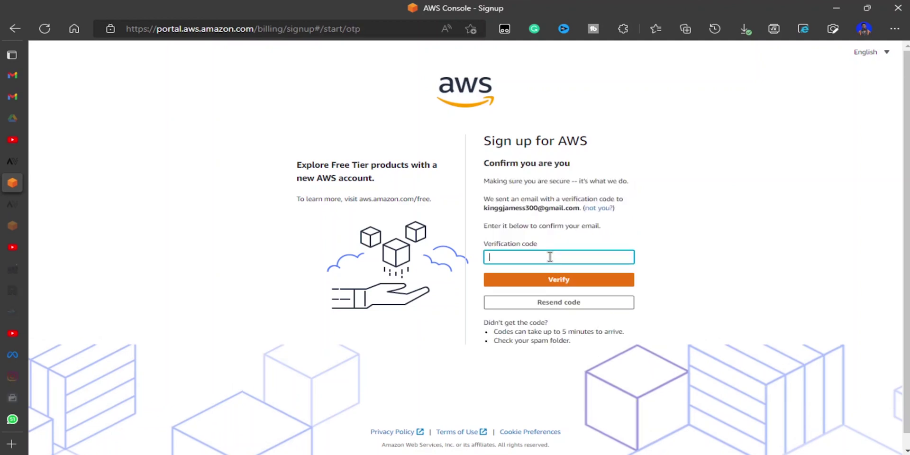
{"action": "key", "text": "ctrl+v"}
{"action": "left_click", "coordinate": [548, 277]}
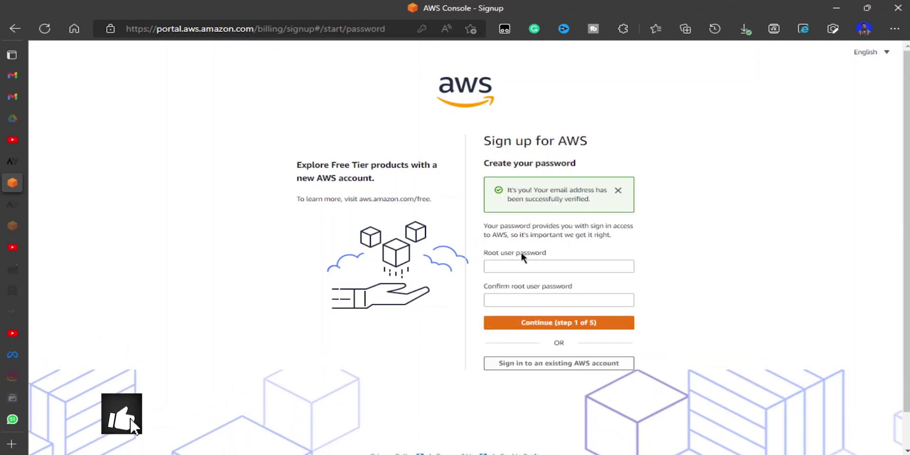
- Enter and confirm the root user password, and continue to the contact information
{"action": "left_click", "coordinate": [563, 266]}
{"action": "type", "text": "a"}
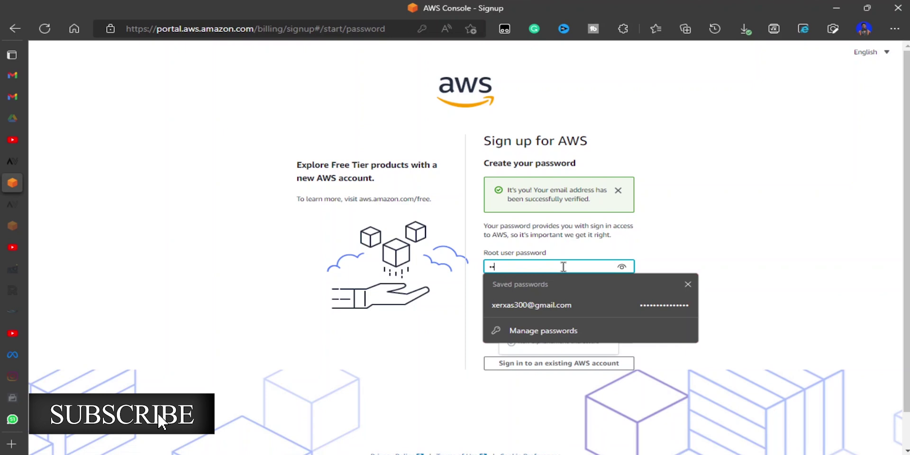
{"action": "type", "text": "•••••••••••••••"}
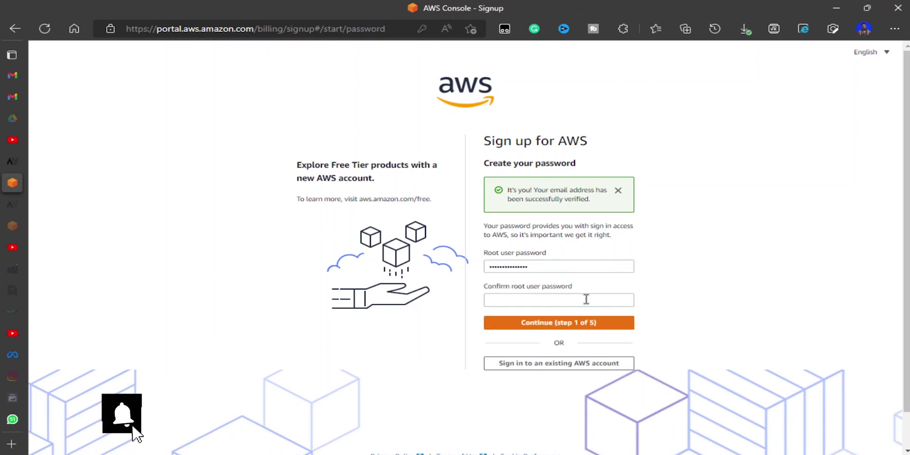
{"action": "left_click", "coordinate": [586, 299]}
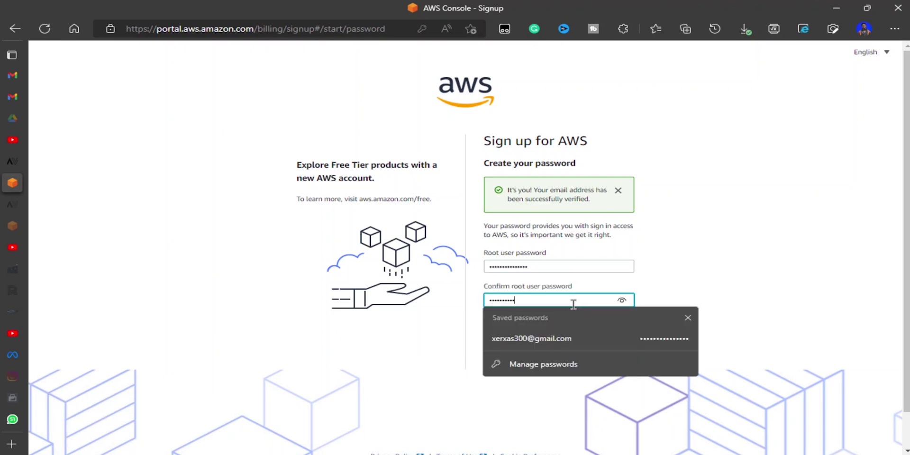
{"action": "left_click", "coordinate": [681, 263]}
{"action": "left_click", "coordinate": [609, 322]}
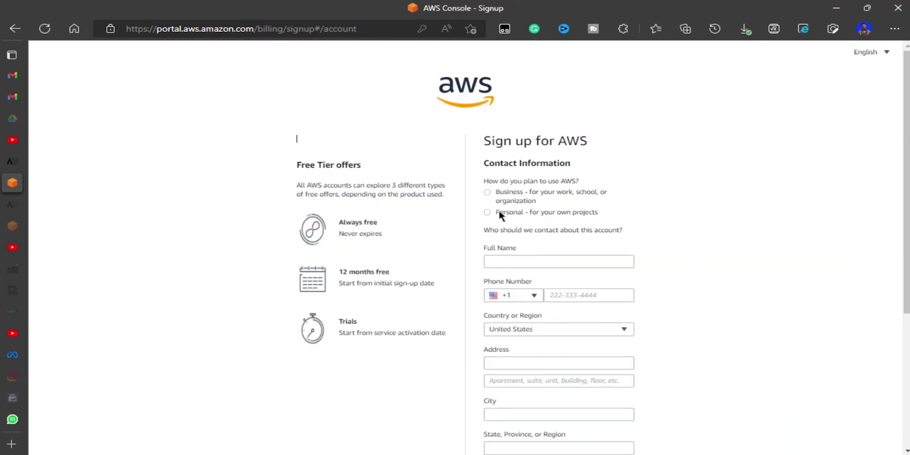
- Choose personal use, fill in the full name, phone number and address details, accept the AWS Customer Agreement, and continue
{"action": "scroll", "coordinate": [562, 246], "scroll_direction": "down", "scroll_amount": 1}
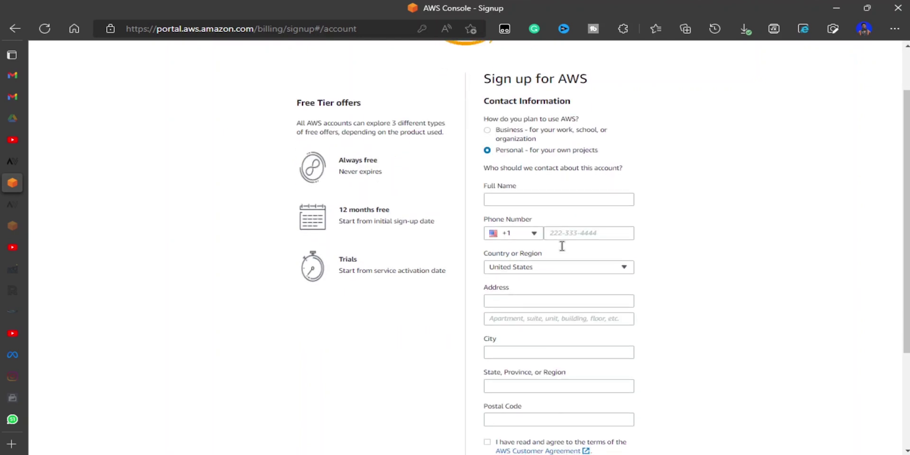
{"action": "left_click", "coordinate": [555, 202]}
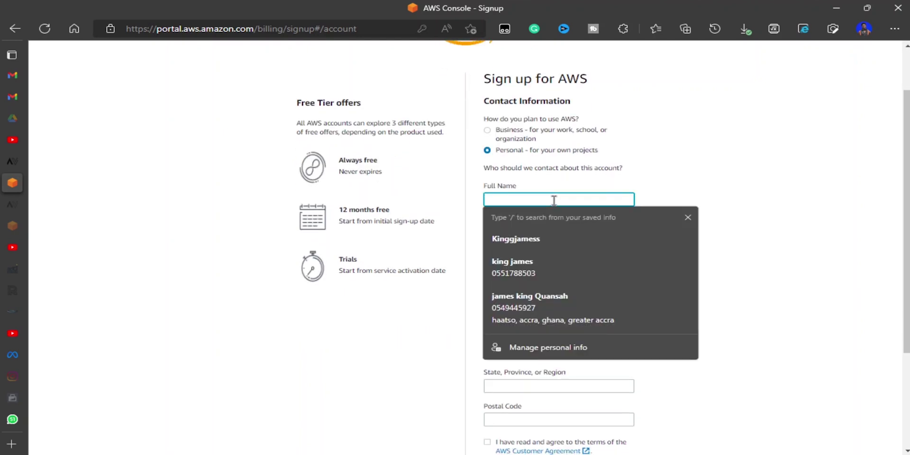
{"action": "left_click", "coordinate": [518, 238]}
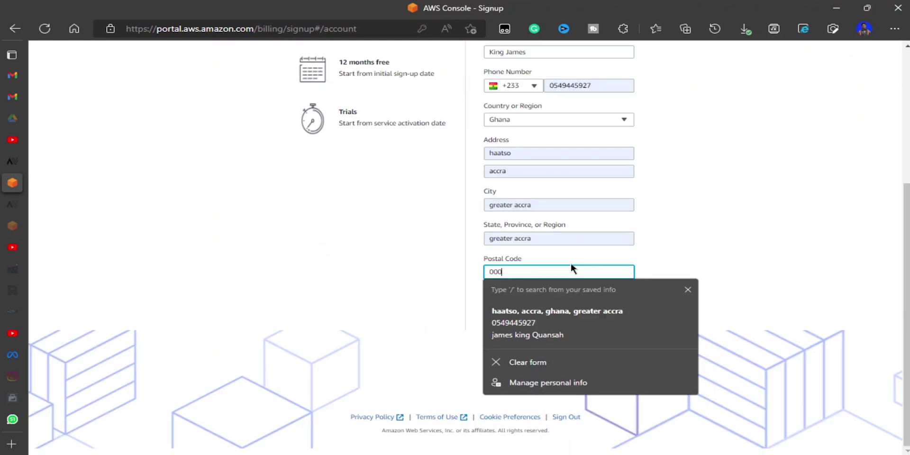
{"action": "type", "text": "0000"}
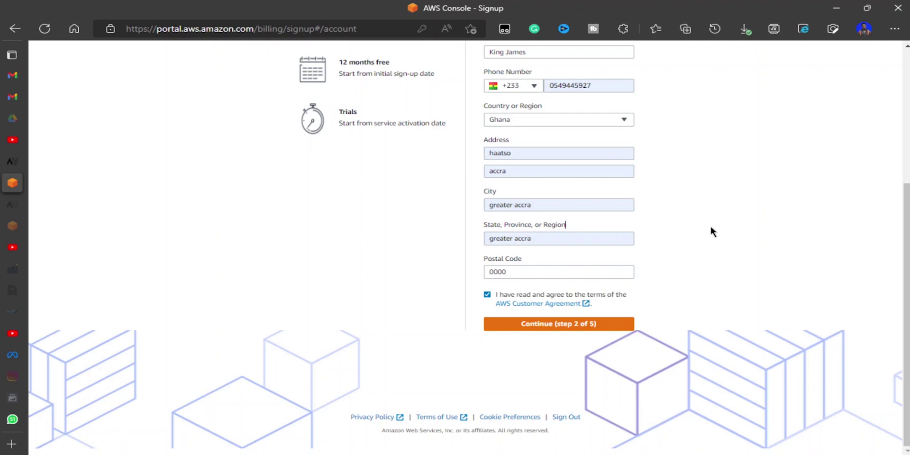
{"action": "left_click", "coordinate": [554, 324]}
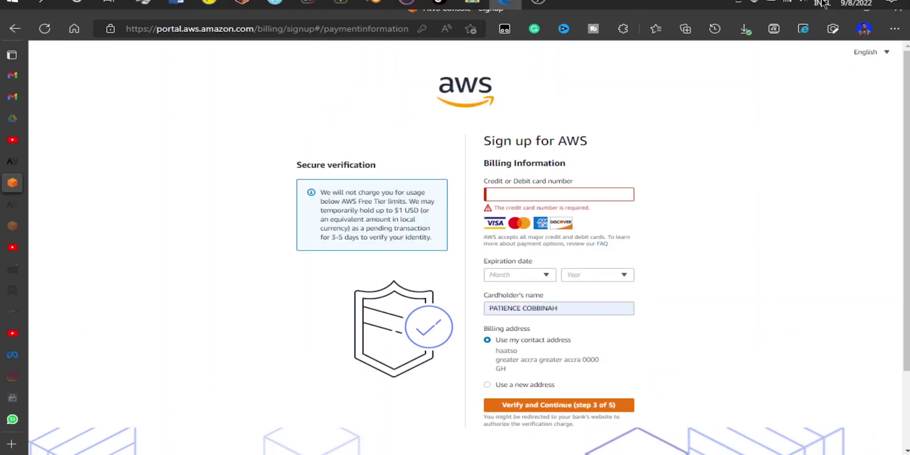
- Capture a rectangular screenshot of the Billing Information form on the AWS sign-up page
{"action": "mouse_move", "coordinate": [890, 9]}
{"action": "key", "text": "super+shift+s"}
{"action": "left_click_drag", "start_coordinate": [476, 154], "coordinate": [652, 432]}
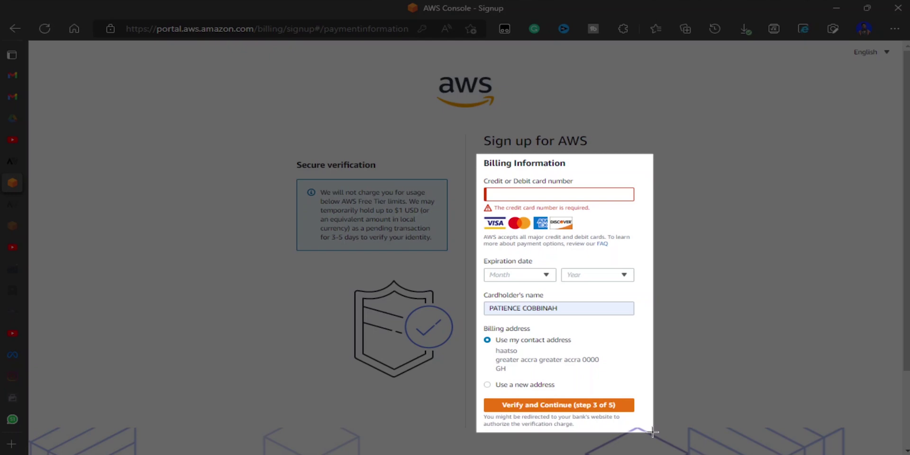
{"action": "left_click_drag", "start_coordinate": [653, 432], "coordinate": [642, 426]}
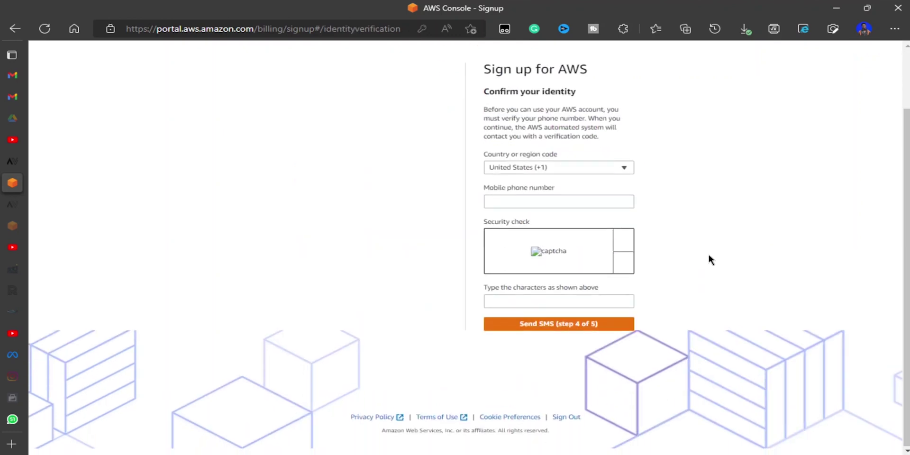
- Confirm the identity with country code Ghana (+233), the mobile phone number, the audio security check answer and the SMS verification code
{"action": "scroll", "coordinate": [663, 217], "scroll_direction": "down", "scroll_amount": 1}
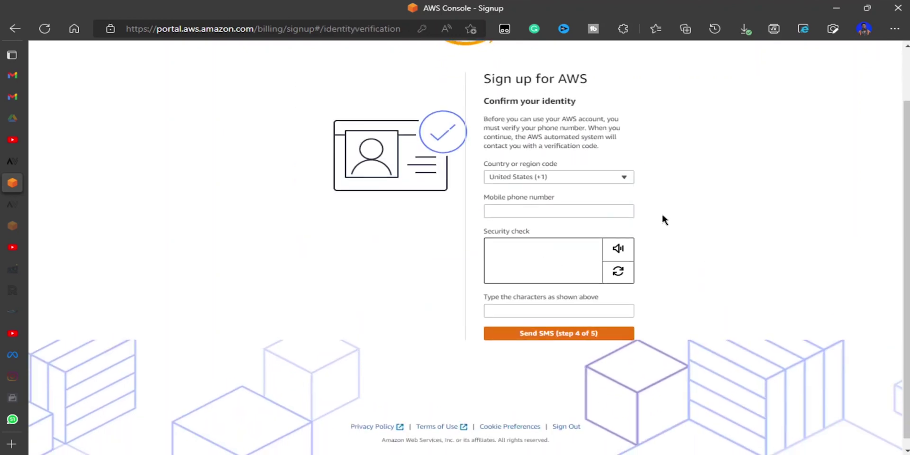
{"action": "left_click", "coordinate": [620, 178]}
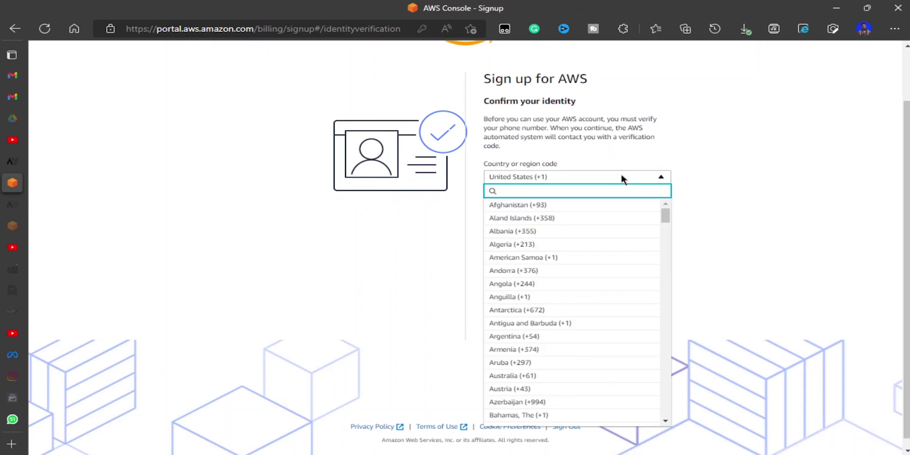
{"action": "type", "text": "gh"}
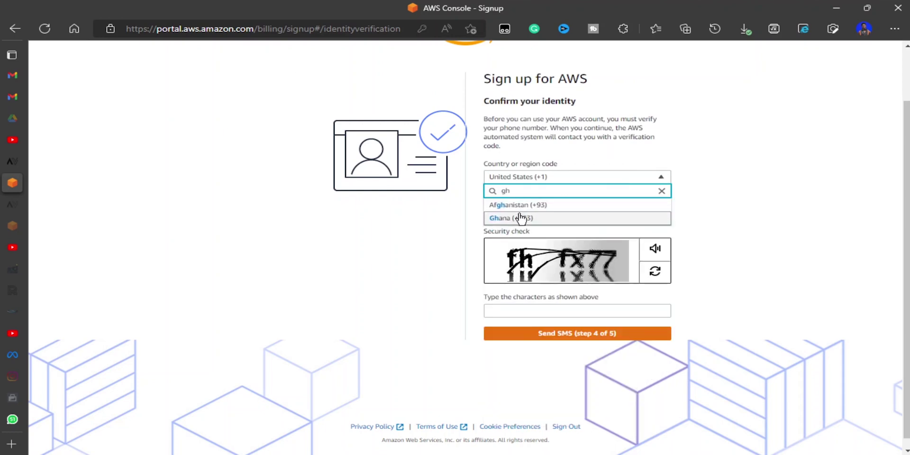
{"action": "left_click", "coordinate": [520, 218]}
{"action": "left_click", "coordinate": [546, 210]}
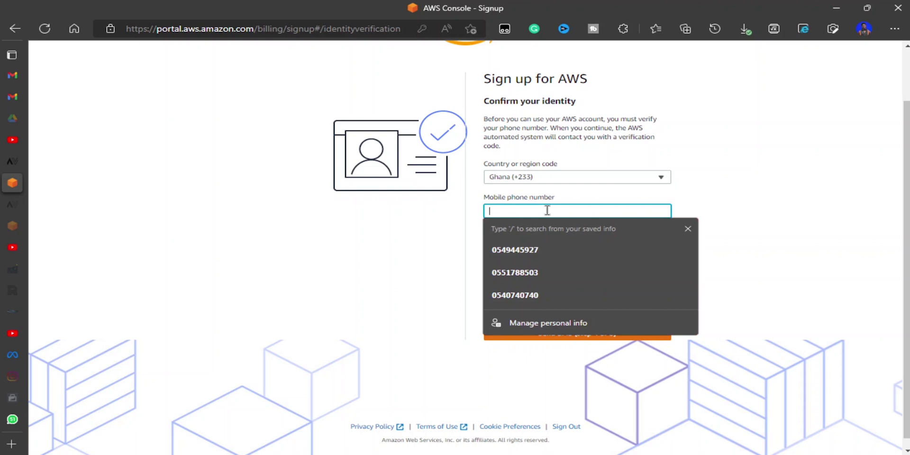
{"action": "left_click", "coordinate": [542, 249]}
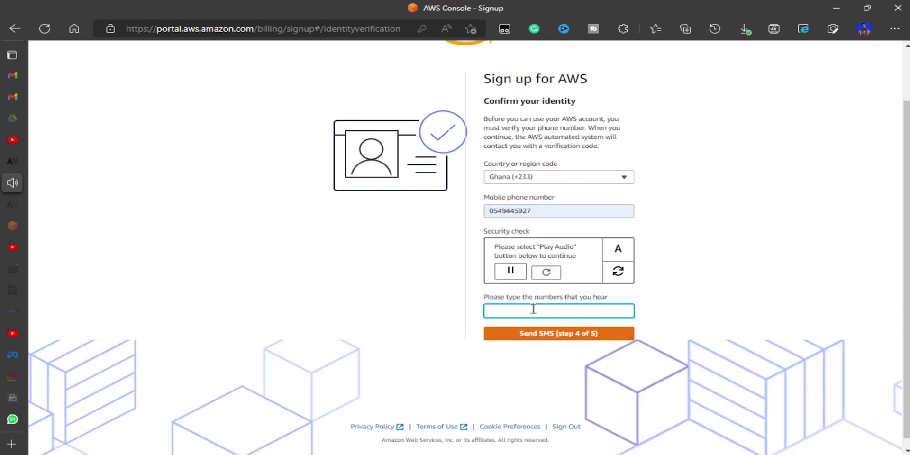
{"action": "type", "text": "0"}
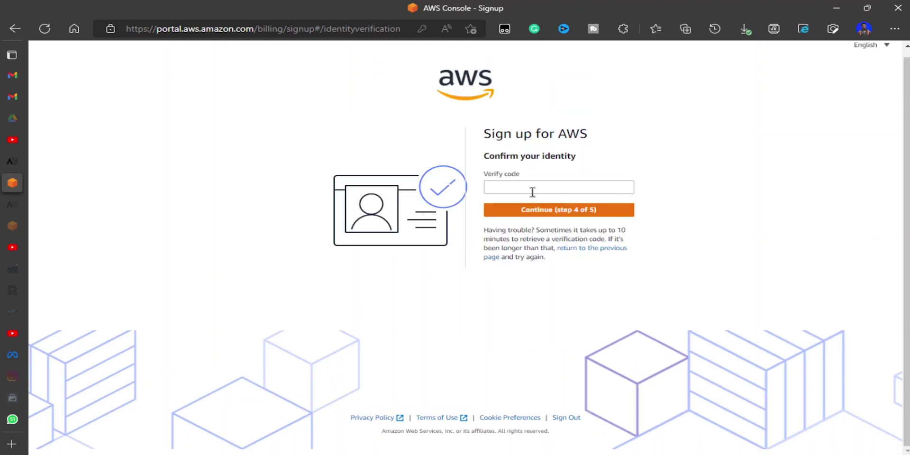
{"action": "left_click", "coordinate": [532, 188]}
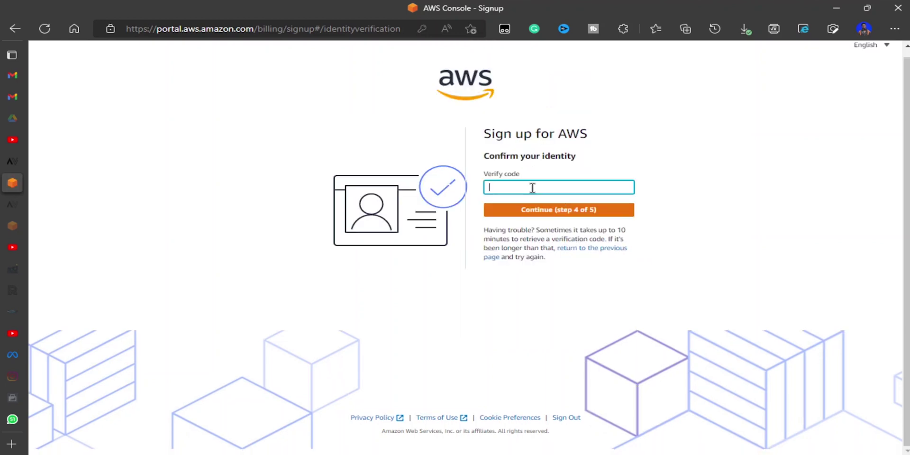
- Capture a screenshot of the Basic support - Free plan and complete the AWS sign-up with that plan
{"action": "key", "text": "super+shift+s"}
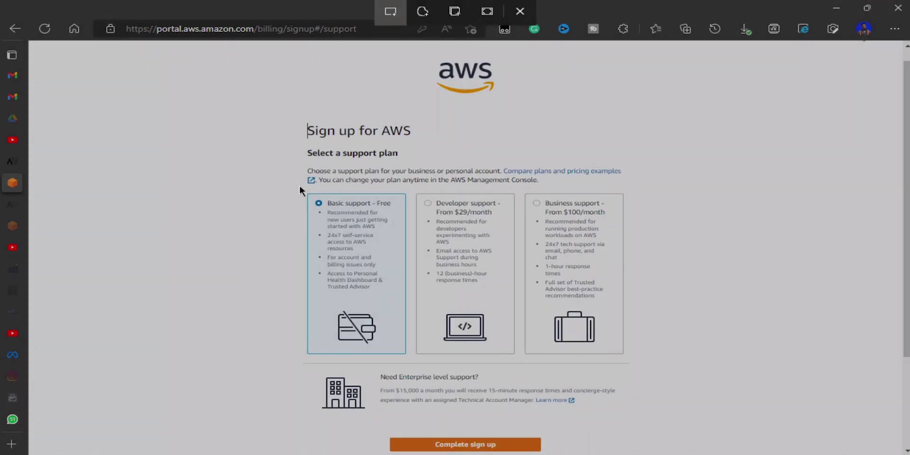
{"action": "left_click_drag", "start_coordinate": [292, 185], "coordinate": [410, 356]}
{"action": "scroll", "coordinate": [410, 270], "scroll_direction": "down", "scroll_amount": 3}
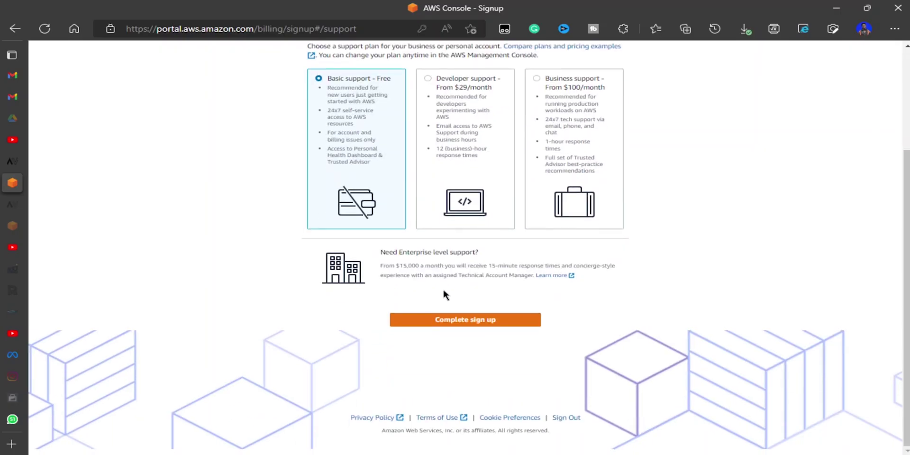
{"action": "left_click", "coordinate": [476, 322]}
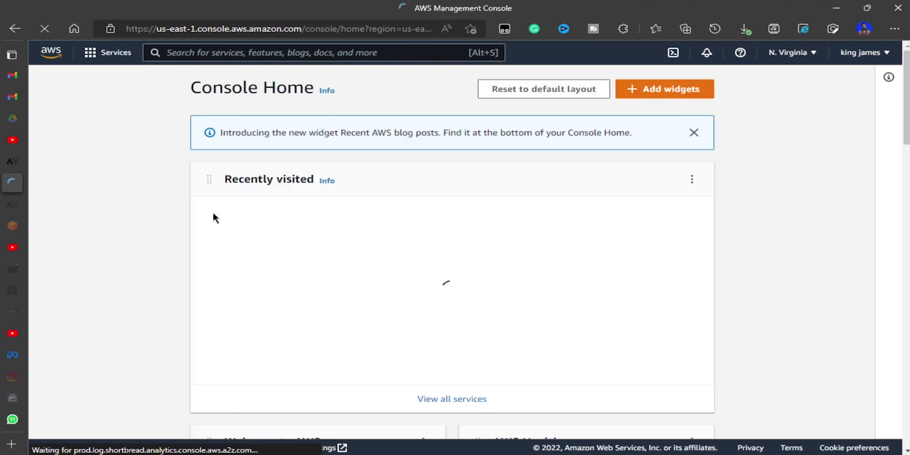
- Capture rectangular screenshots of the Nimble Studio entry under Recently visited and of the Get started with Nimble Studio section on its console page
{"action": "key", "text": "super+shift+s"}
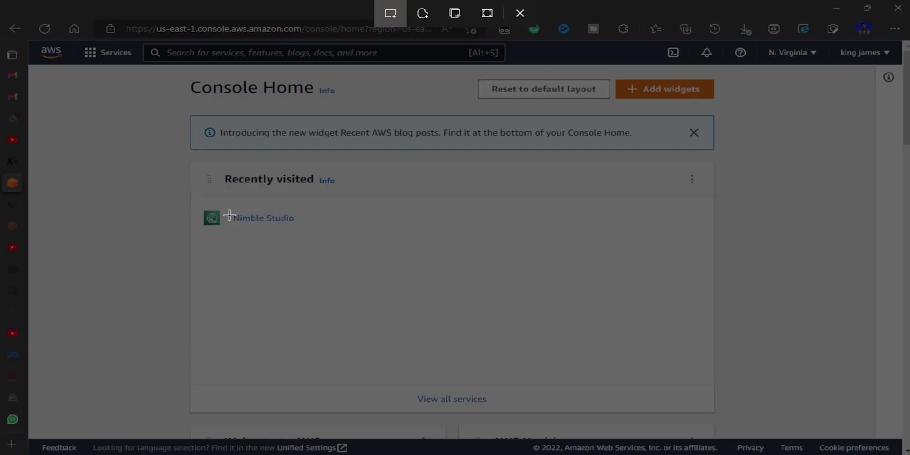
{"action": "left_click_drag", "start_coordinate": [175, 197], "coordinate": [392, 255]}
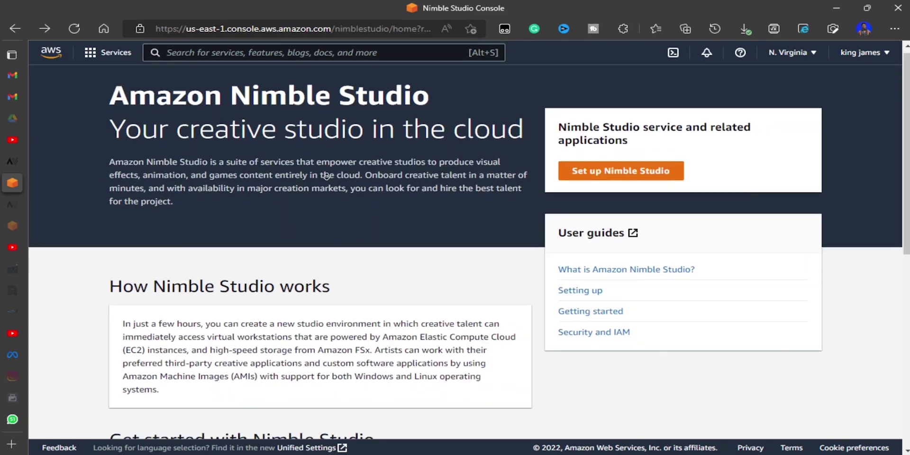
{"action": "middle_click", "coordinate": [326, 176]}
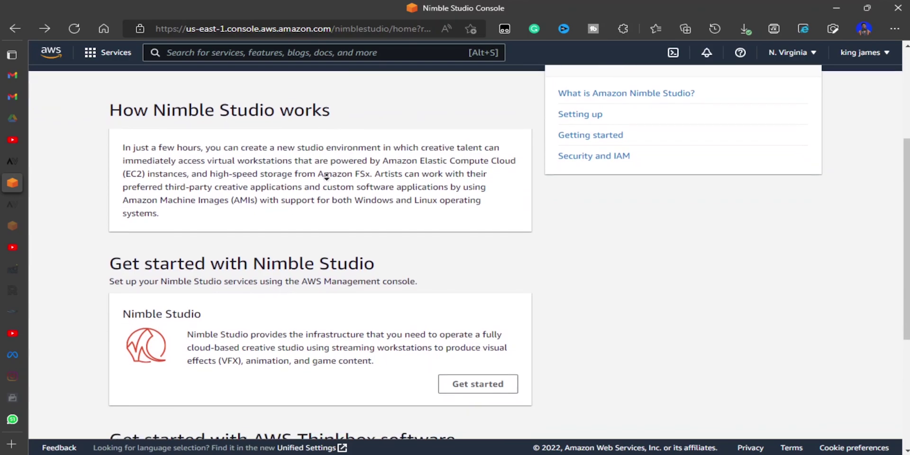
{"action": "key", "text": "super+shift+s"}
{"action": "left_click_drag", "start_coordinate": [86, 258], "coordinate": [582, 405]}
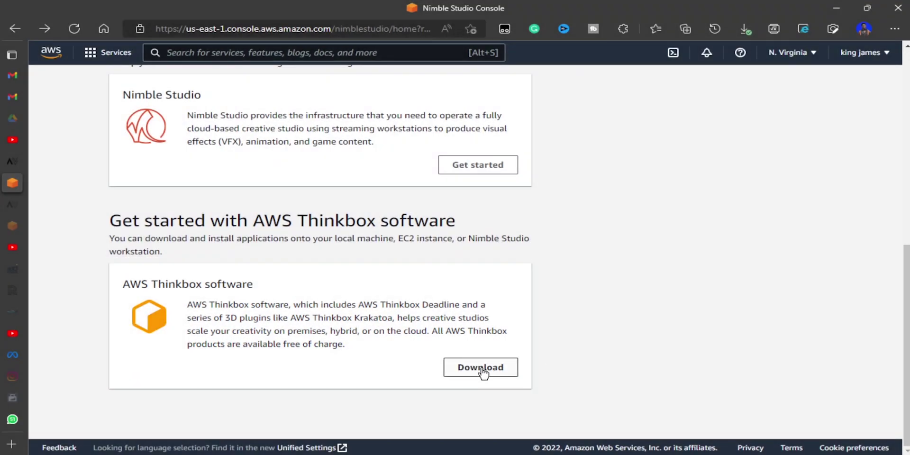
- Open the AWS Thinkbox software downloads from the Nimble Studio console and look through the available Thinkbox products
{"action": "left_click", "coordinate": [480, 366]}
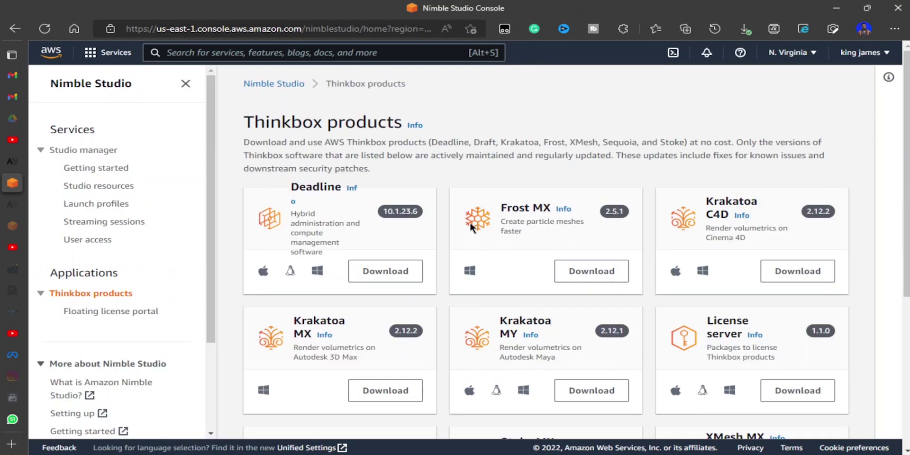
{"action": "scroll", "coordinate": [450, 290], "scroll_direction": "down", "scroll_amount": 1}
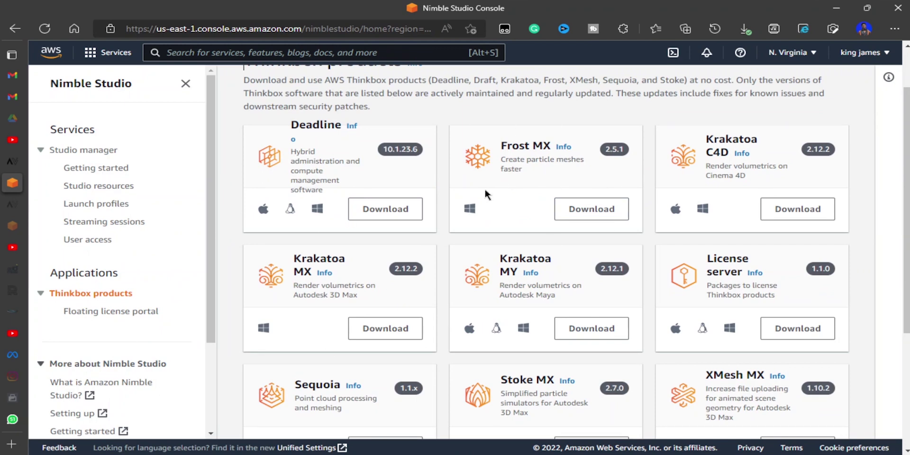
{"action": "scroll", "coordinate": [527, 159], "scroll_direction": "down", "scroll_amount": 3}
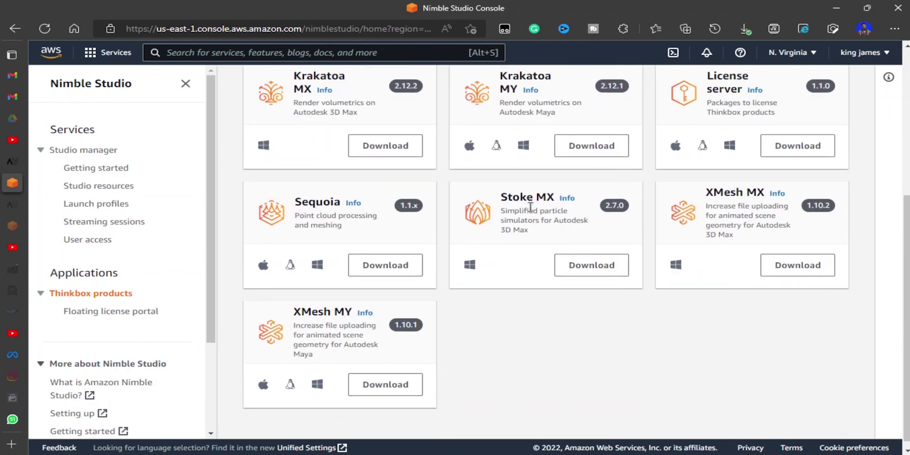